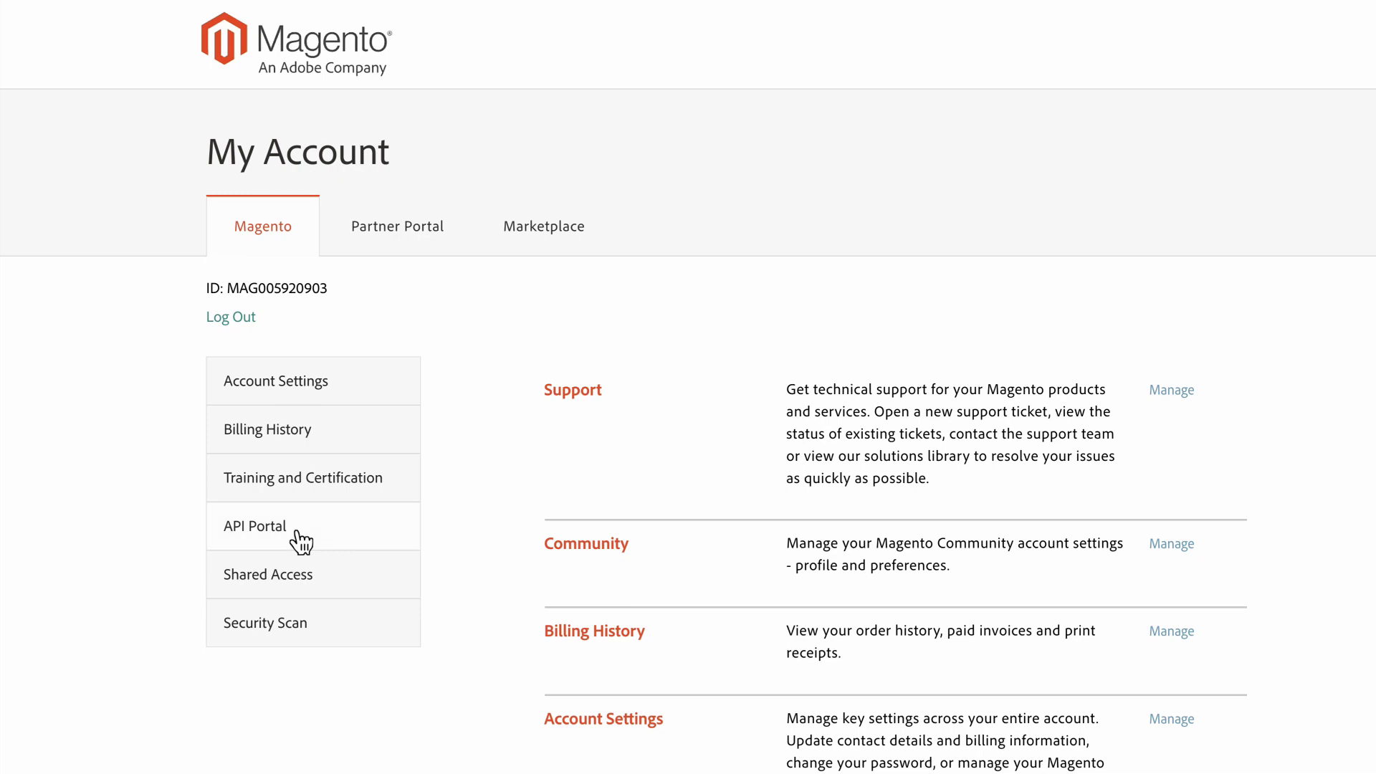
- Create a Sandbox-environment API key named sandbox_key in the Magento account and copy it
{"action": "left_click", "coordinate": [301, 541]}
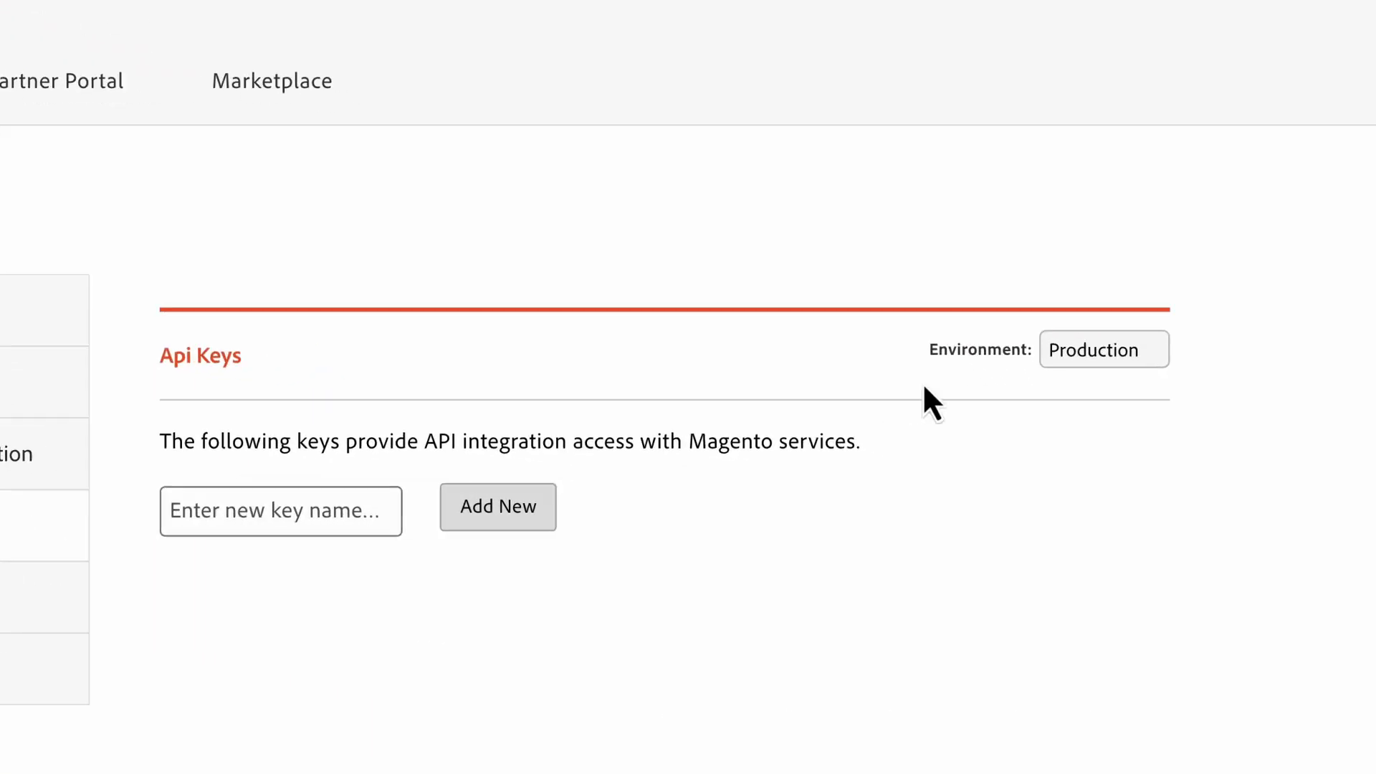
{"action": "left_click", "coordinate": [1095, 348]}
{"action": "left_click", "coordinate": [1095, 364]}
{"action": "left_click", "coordinate": [231, 513]}
{"action": "type", "text": "sandbox_key"}
{"action": "left_click", "coordinate": [442, 513]}
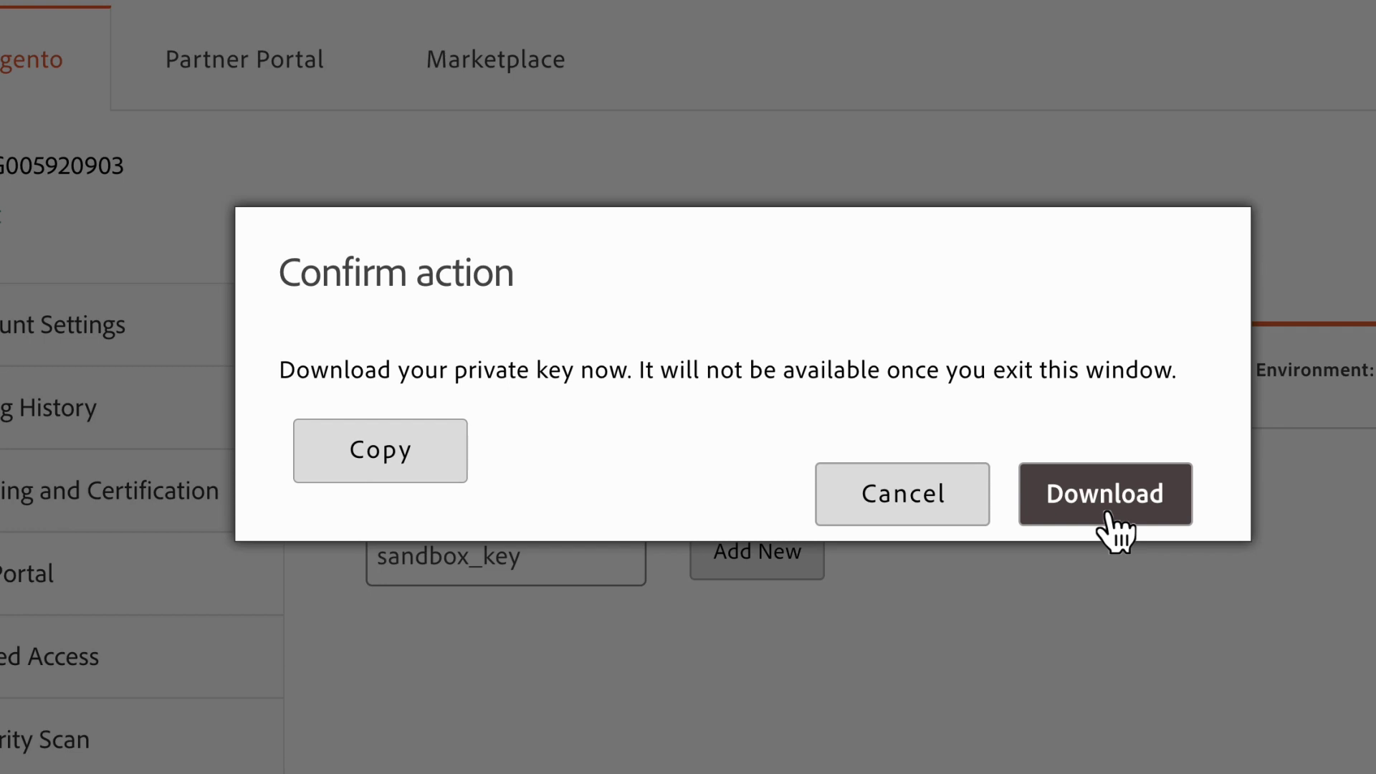
{"action": "left_click", "coordinate": [902, 496]}
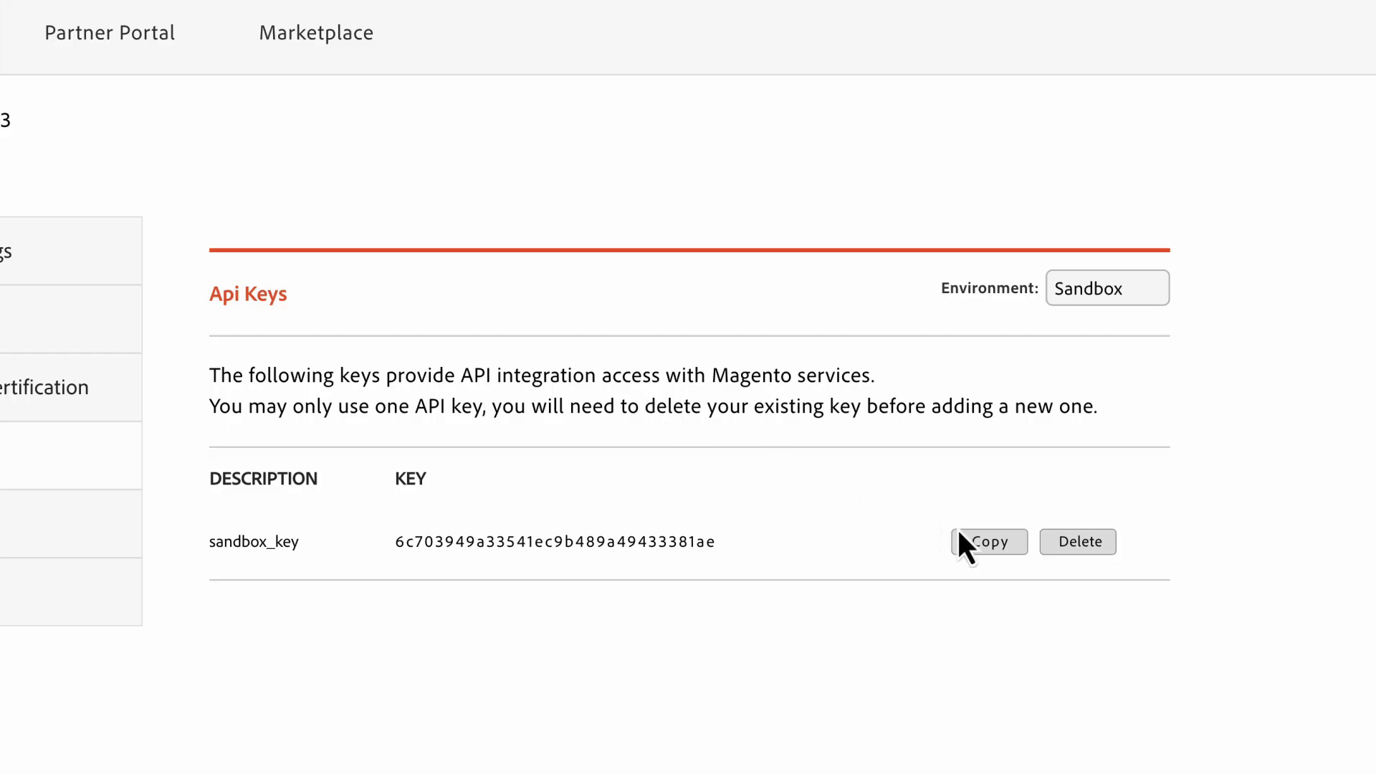
{"action": "left_click", "coordinate": [990, 540]}
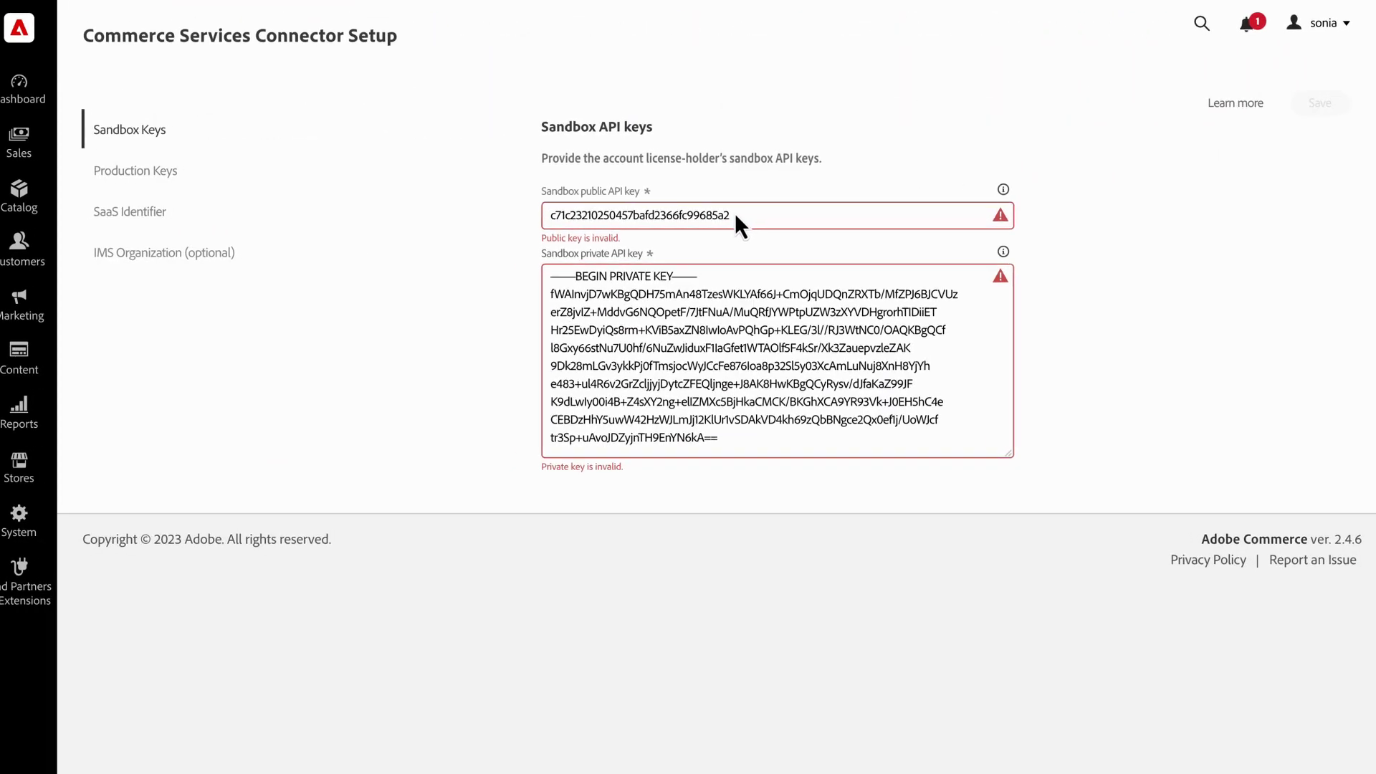
- Paste the new sandbox_key values into the Sandbox public and private API key fields and save
{"action": "double_click", "coordinate": [739, 215]}
{"action": "key", "text": "ctrl+v"}
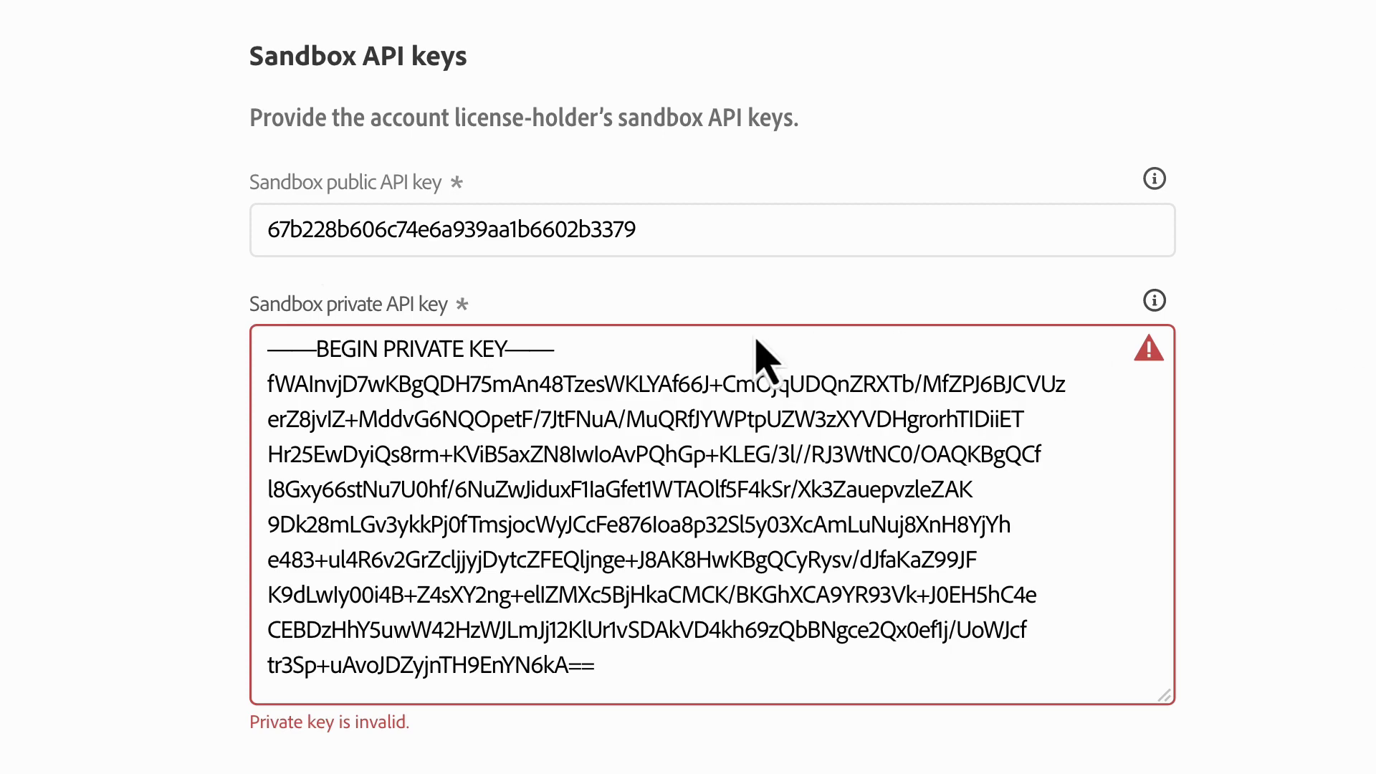
{"action": "left_click", "coordinate": [607, 346]}
{"action": "key", "text": "ctrl+a"}
{"action": "key", "text": "ctrl+v"}
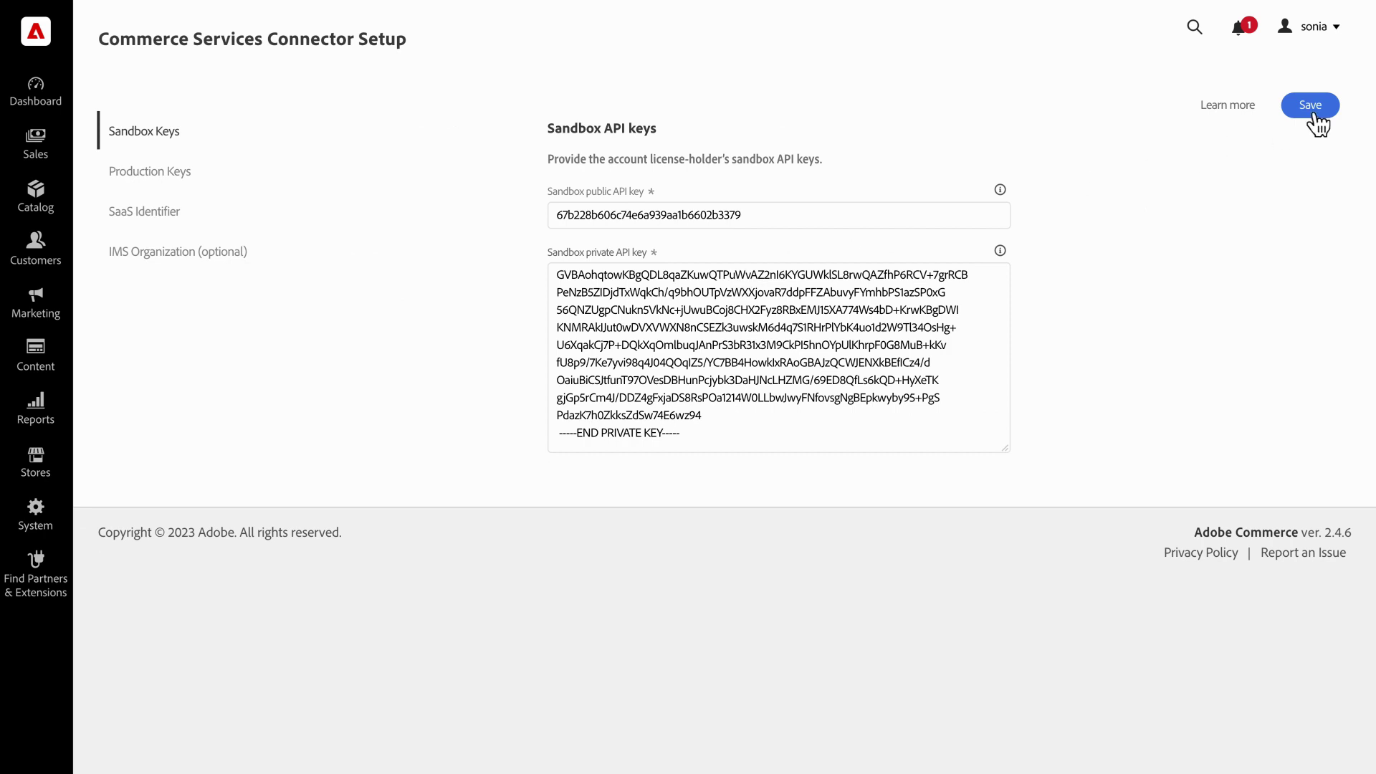
{"action": "left_click", "coordinate": [1305, 109]}
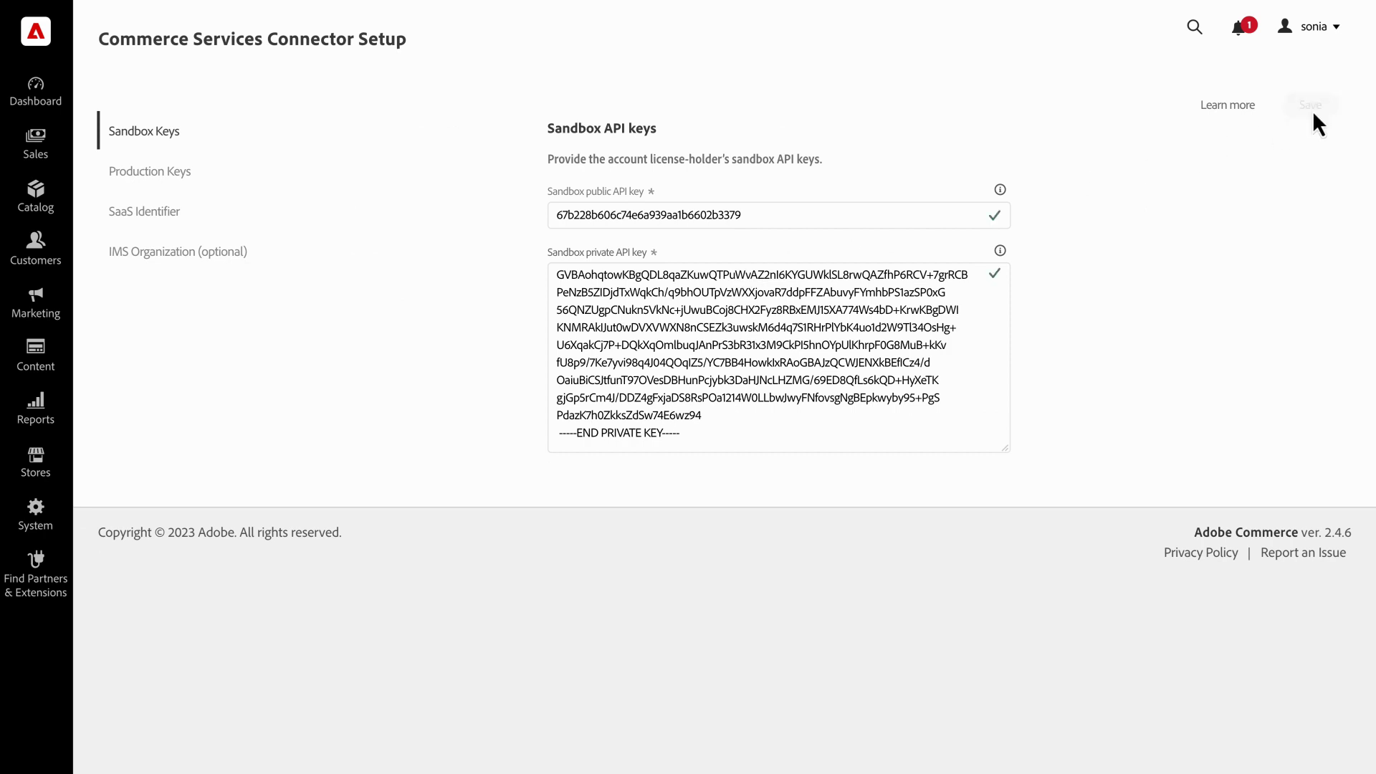
{"action": "left_click", "coordinate": [149, 179]}
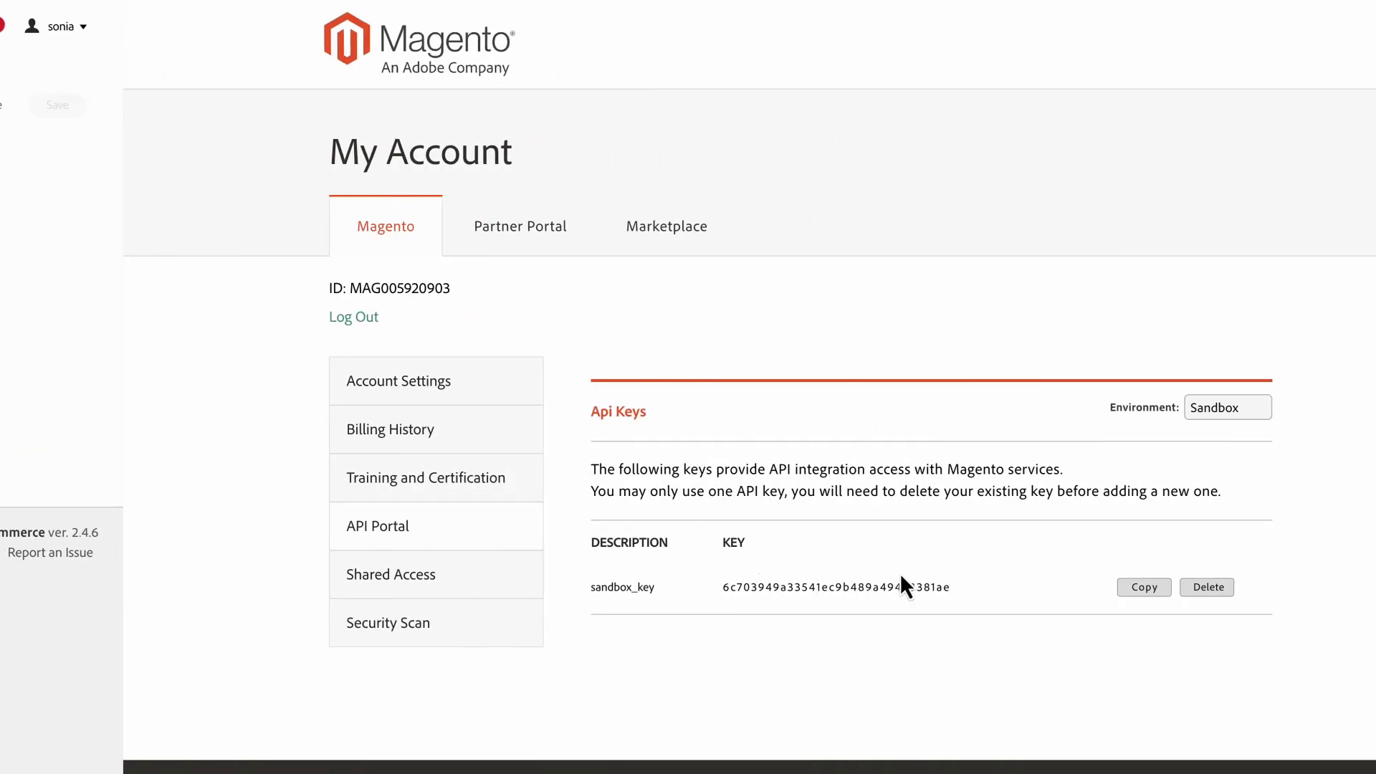
- Create a Production-environment API key named prod_key and copy it
{"action": "left_click", "coordinate": [1104, 407]}
{"action": "left_click", "coordinate": [1096, 423]}
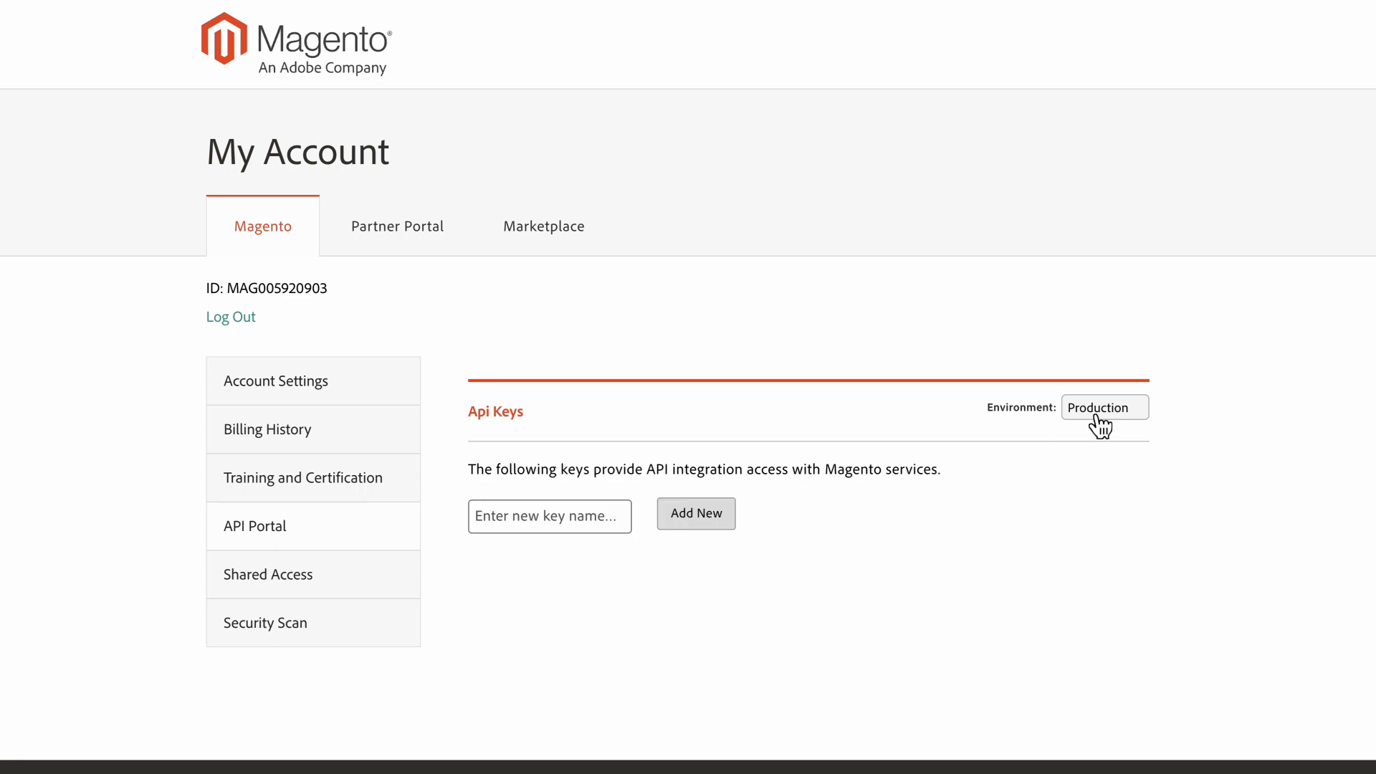
{"action": "left_click", "coordinate": [552, 519]}
{"action": "type", "text": "prod_key"}
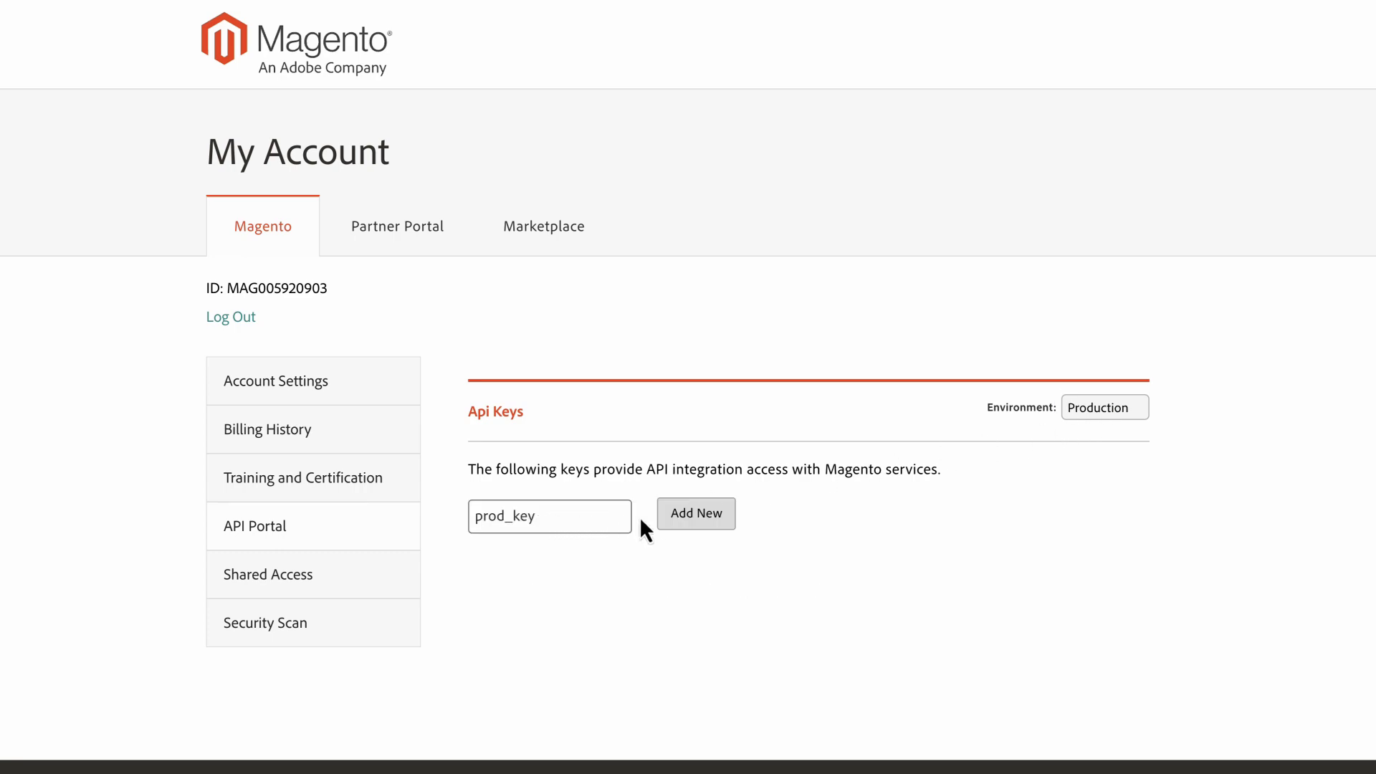
{"action": "left_click", "coordinate": [695, 521]}
{"action": "left_click", "coordinate": [778, 495]}
{"action": "left_click", "coordinate": [1020, 587]}
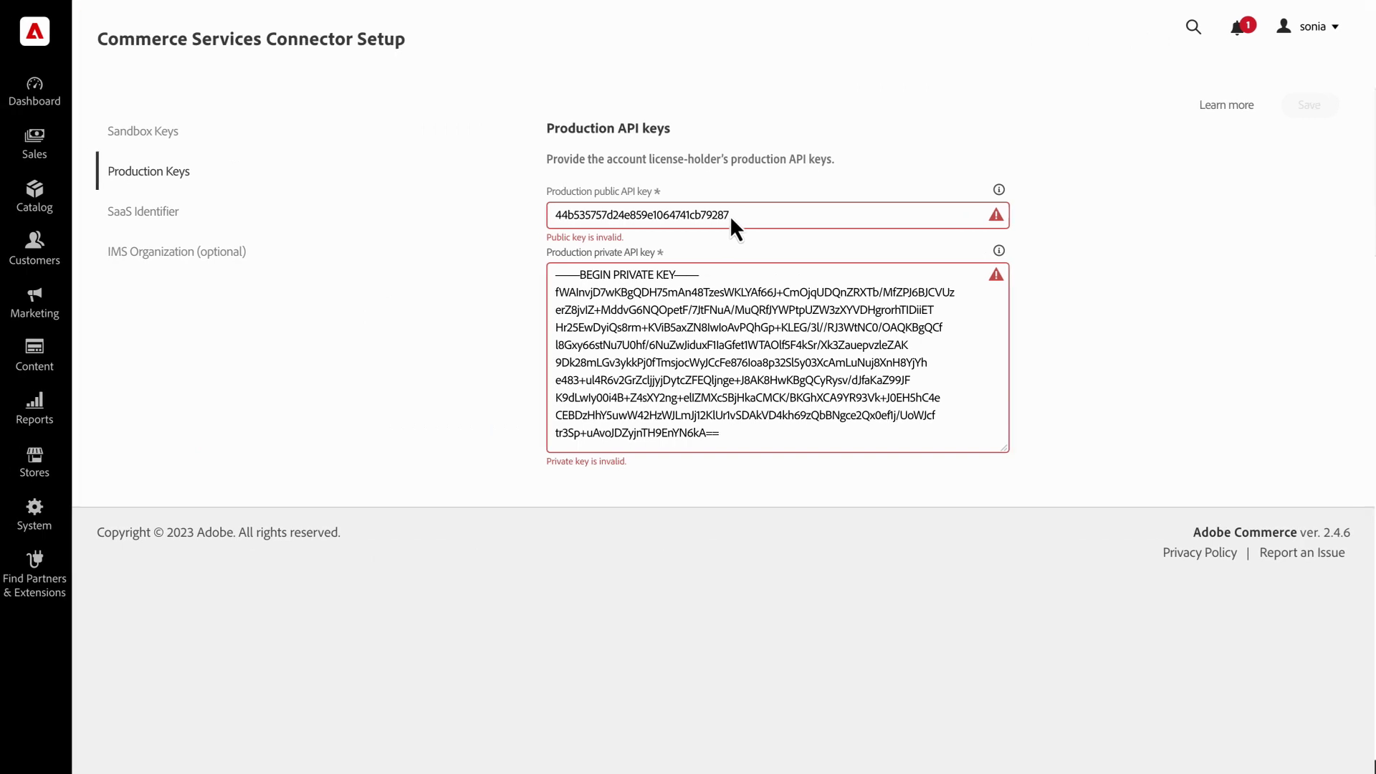
- Replace the Production public API key with the new prod_key value
{"action": "left_click", "coordinate": [730, 215]}
{"action": "key", "text": "ctrl+a"}
{"action": "key", "text": "ctrl+v"}
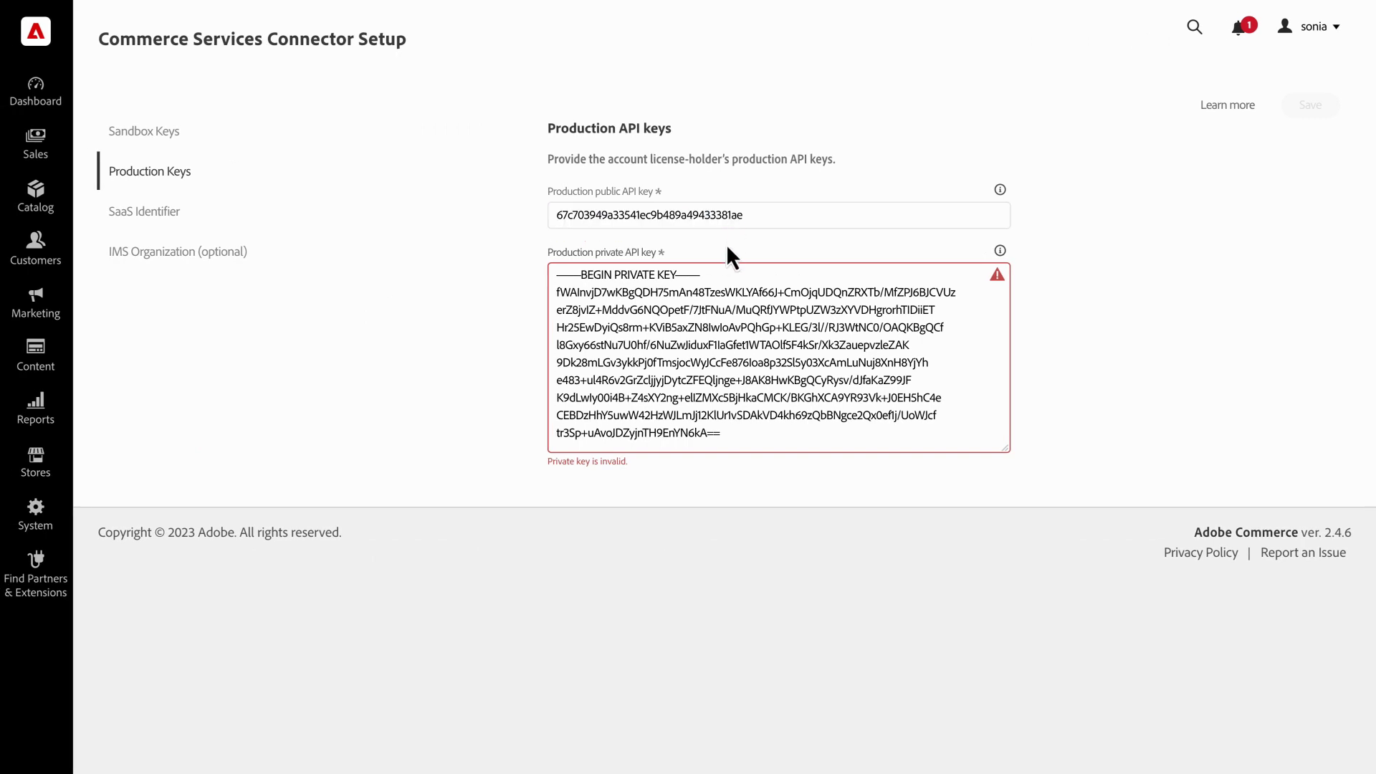
- Paste the new production private key over the old one and save the production keys
{"action": "left_click", "coordinate": [721, 278]}
{"action": "key", "text": "ctrl+a"}
{"action": "key", "text": "ctrl+v"}
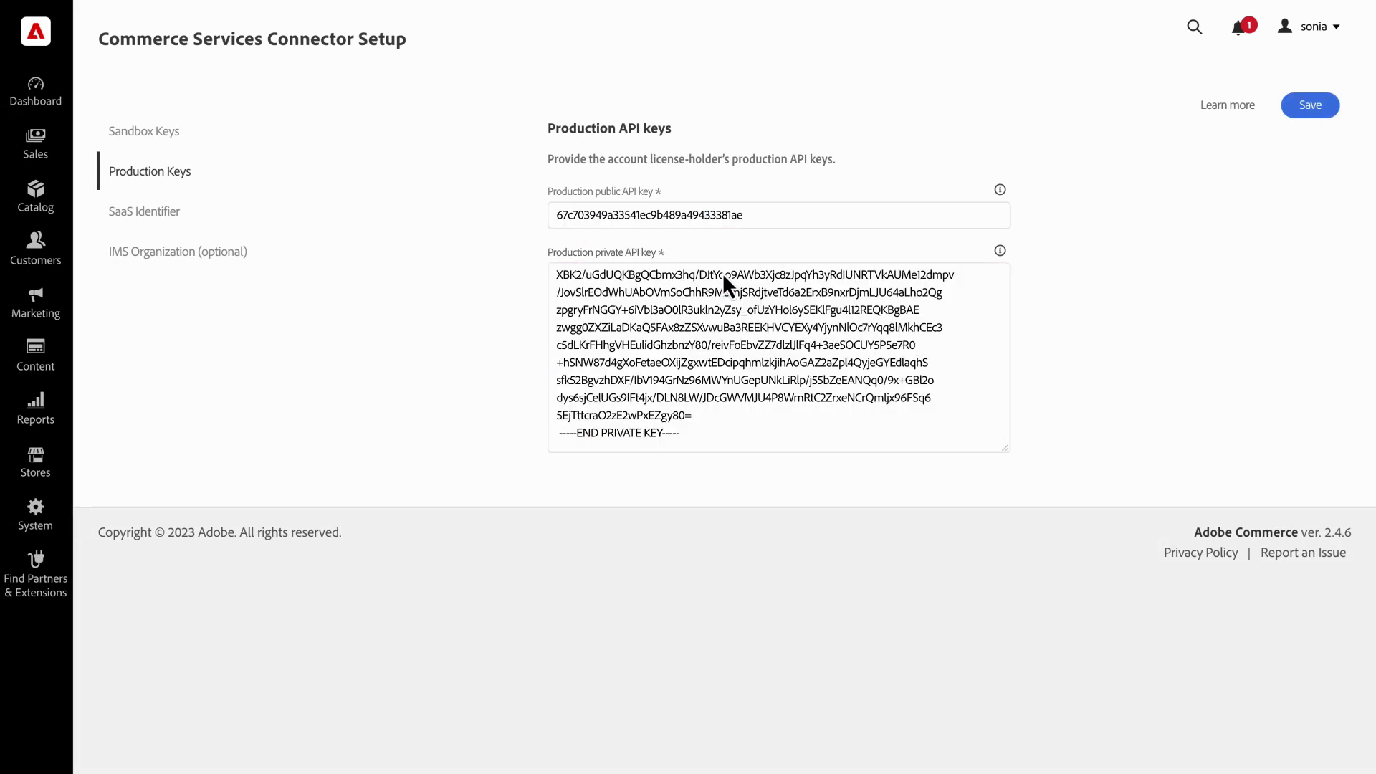
{"action": "left_click", "coordinate": [1311, 111]}
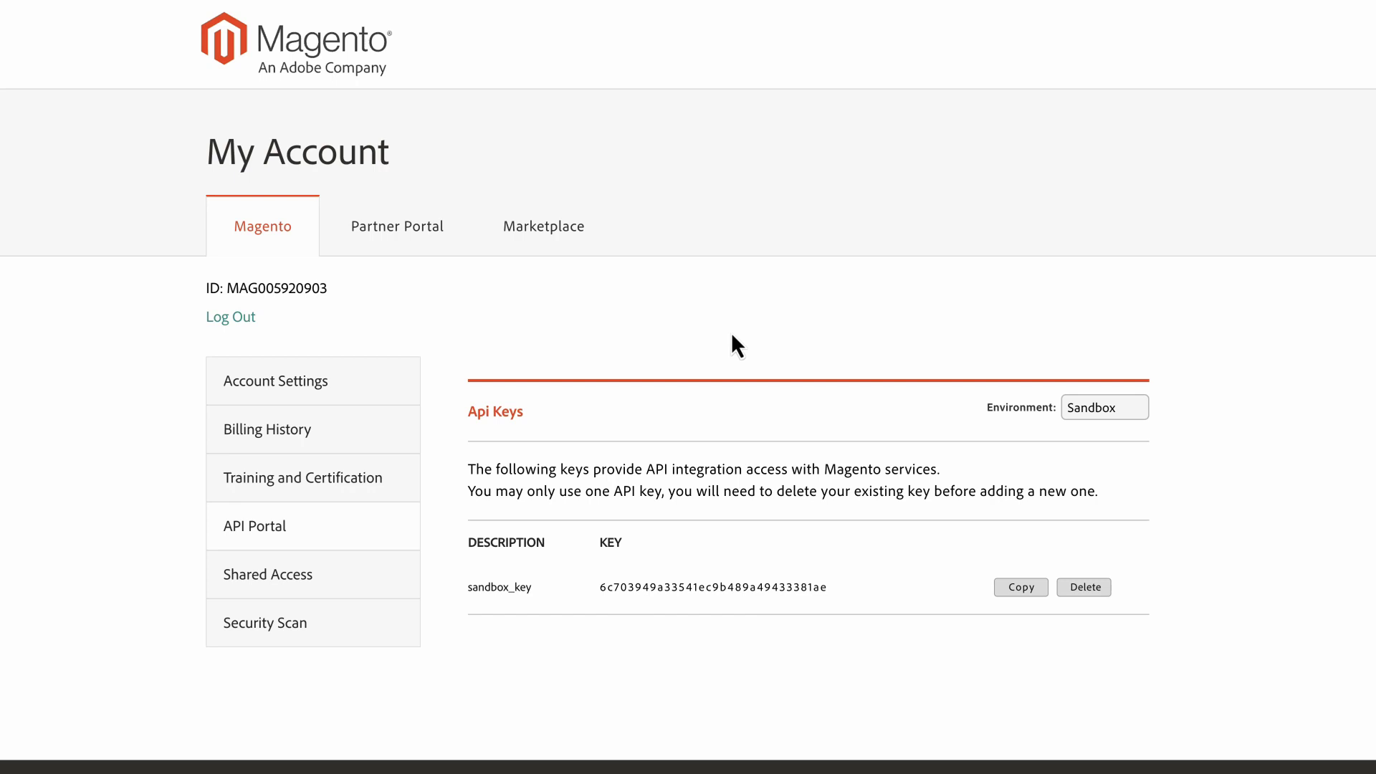
- Delete the sandbox_key API key from the Magento account portal
{"action": "left_click", "coordinate": [1083, 589]}
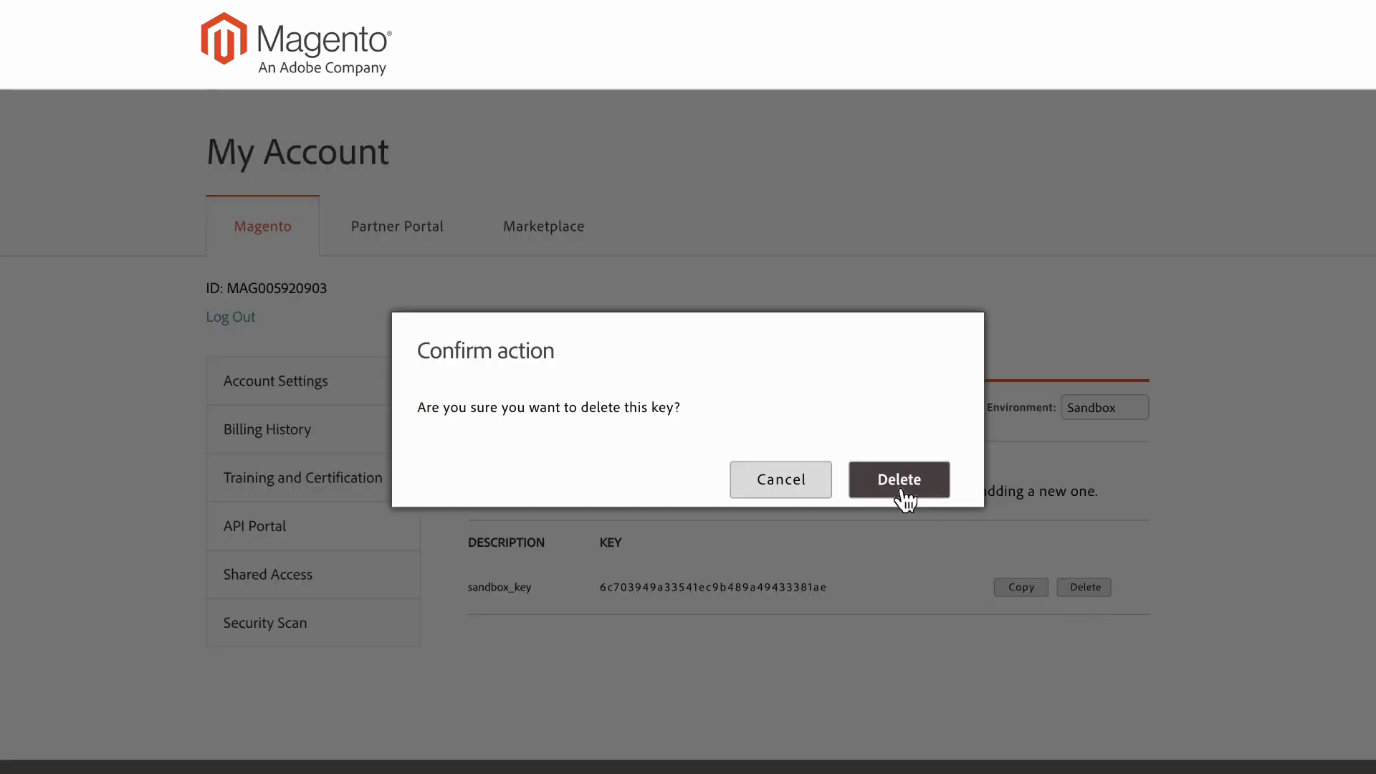
{"action": "left_click", "coordinate": [901, 491]}
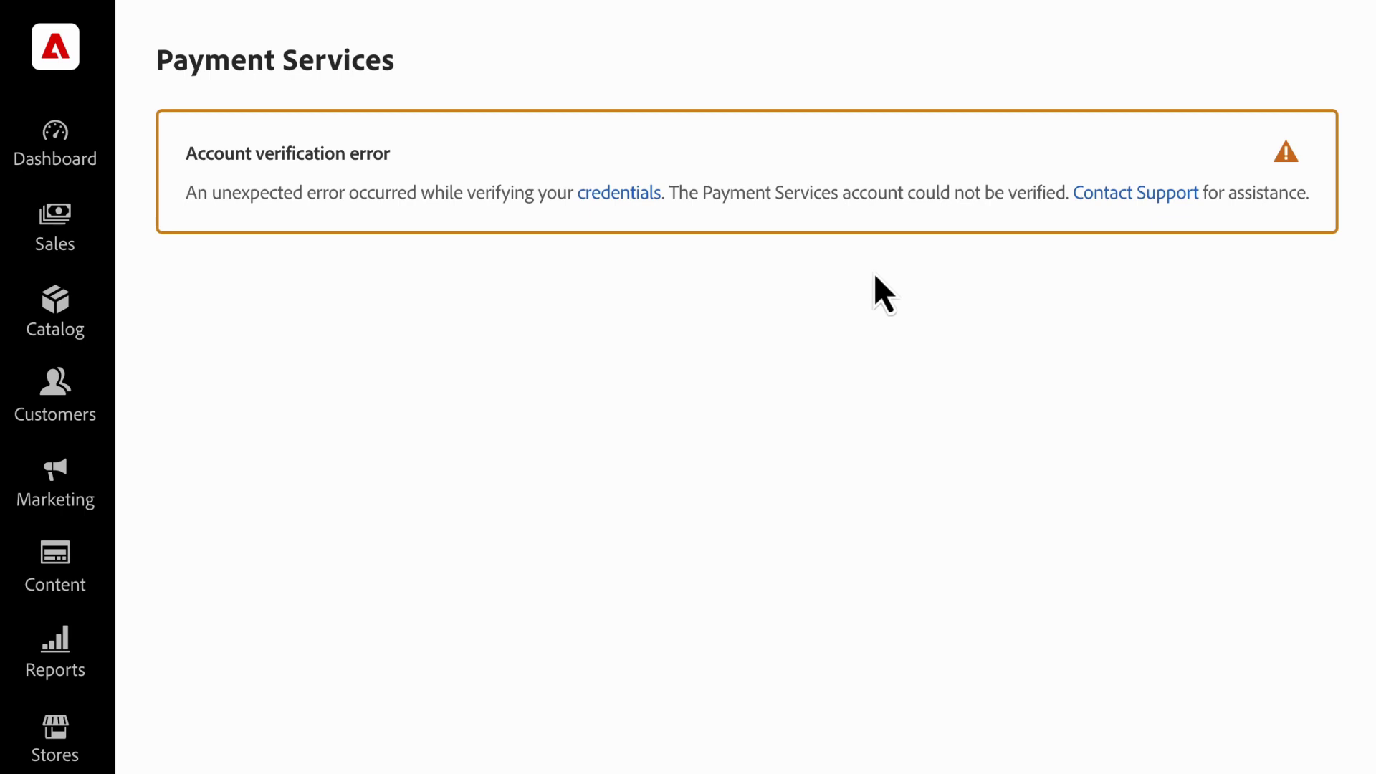
- In System > Commerce Services Connector, paste replacement sandbox public and private keys and save
{"action": "left_click", "coordinate": [36, 534]}
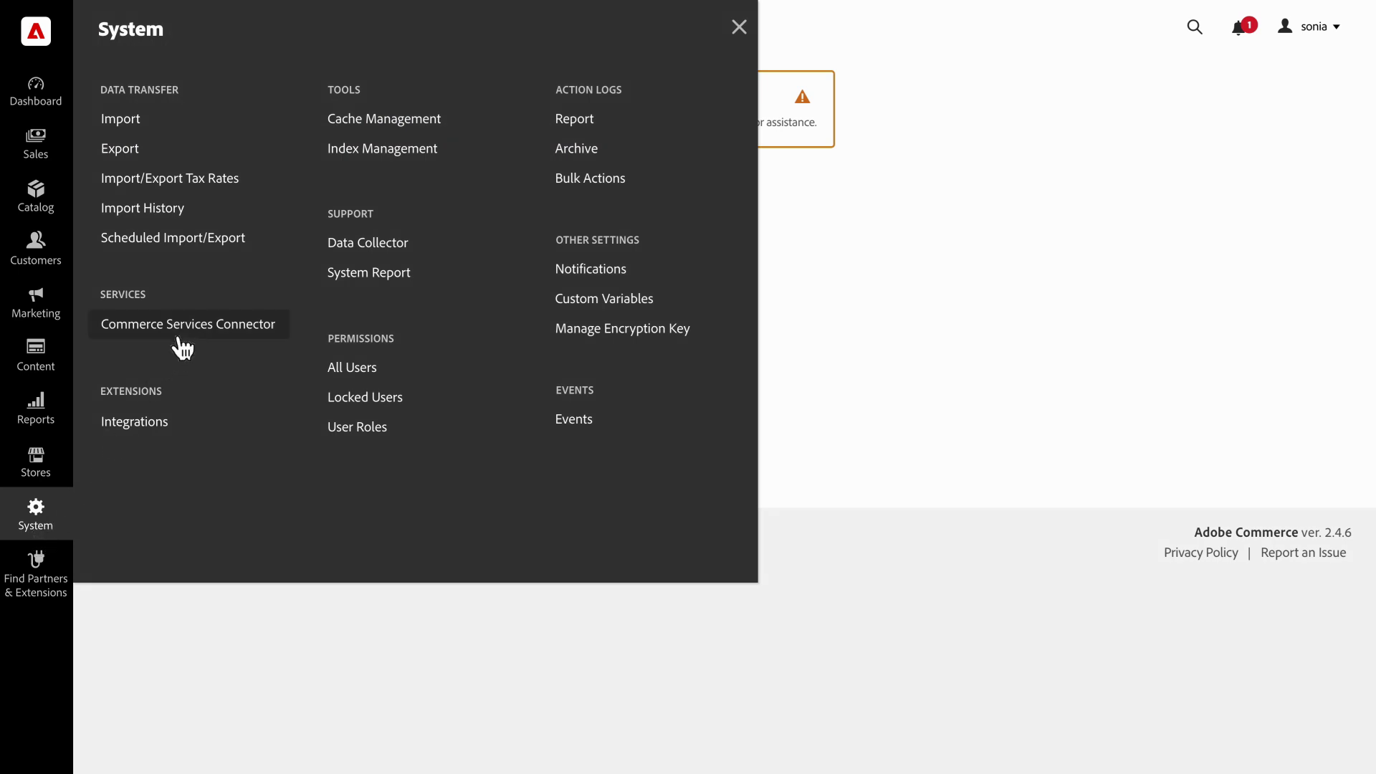
{"action": "left_click", "coordinate": [186, 342]}
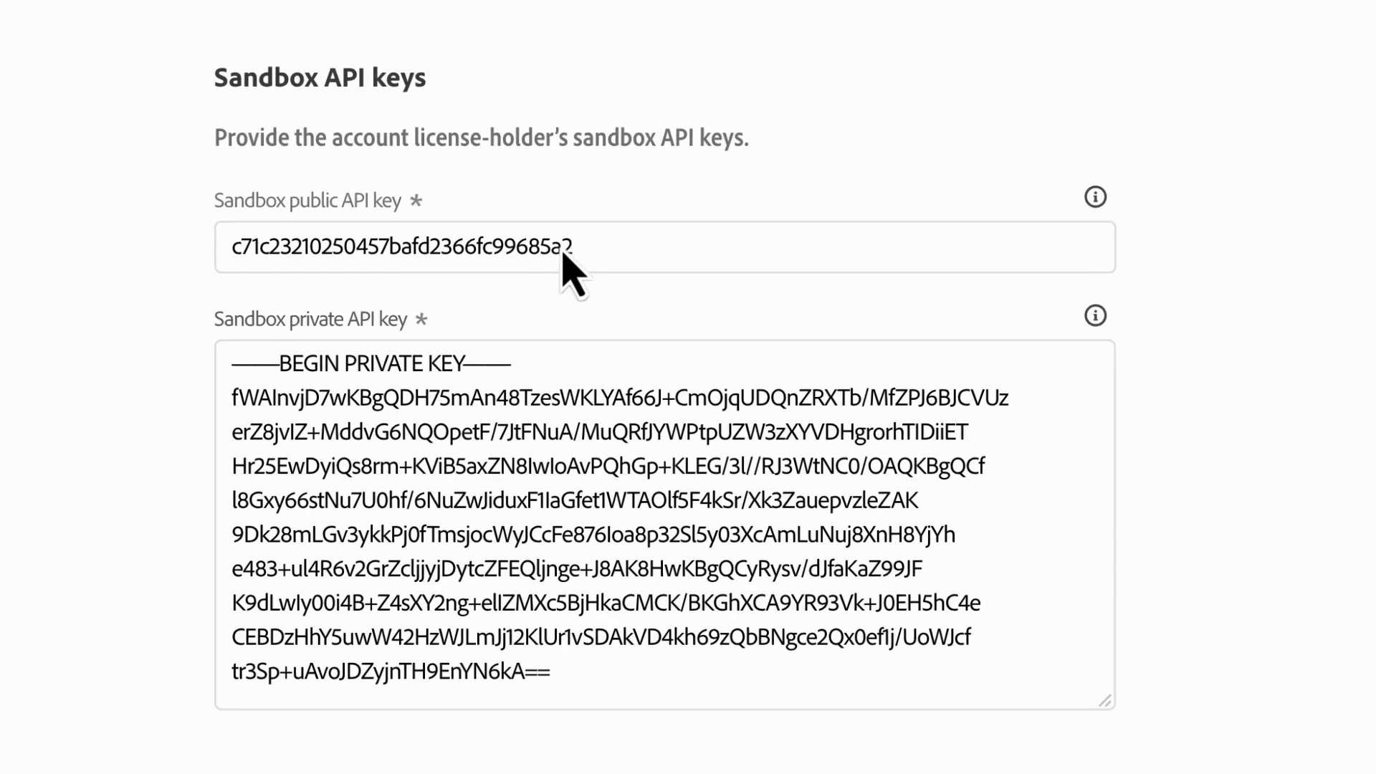
{"action": "double_click", "coordinate": [740, 217]}
{"action": "key", "text": "ctrl+v"}
{"action": "left_click", "coordinate": [539, 420]}
{"action": "key", "text": "ctrl+a"}
{"action": "key", "text": "ctrl+v"}
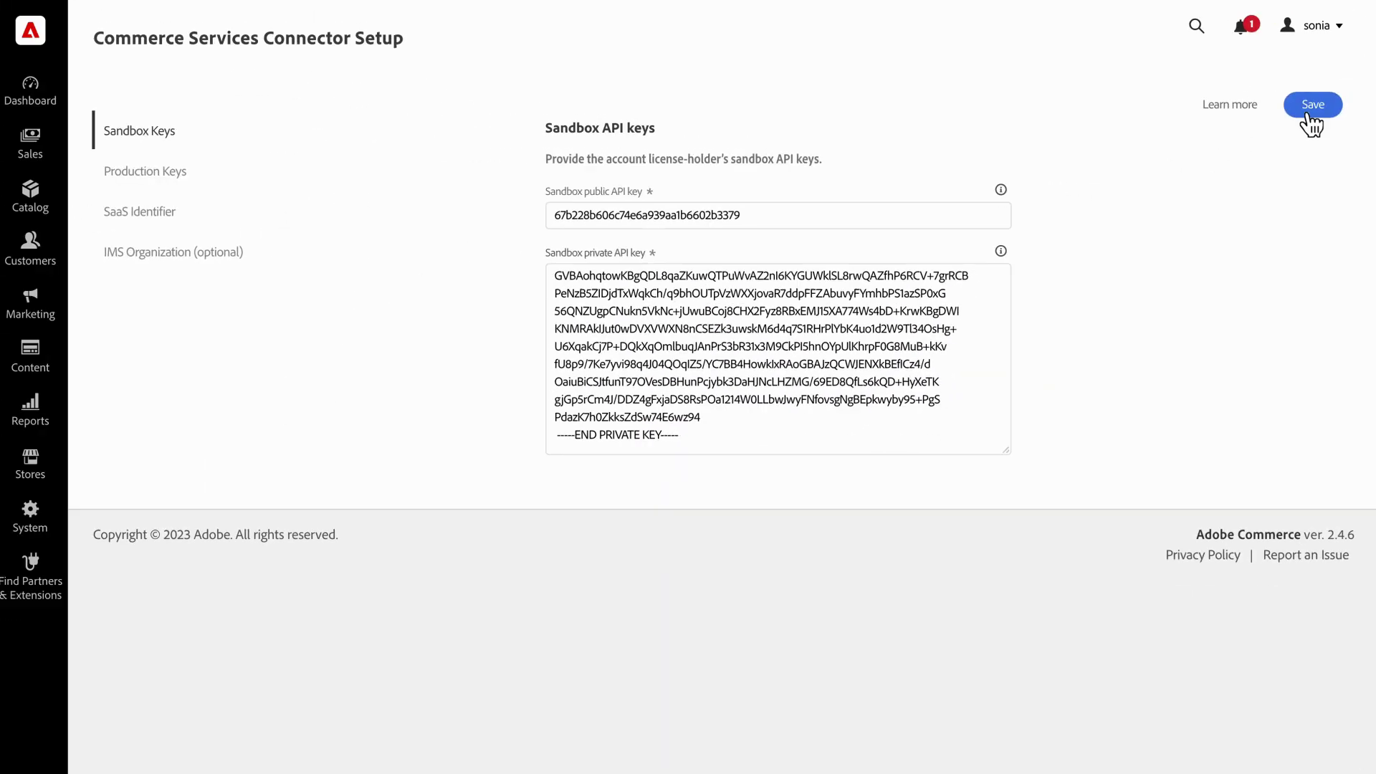
{"action": "left_click", "coordinate": [1310, 108]}
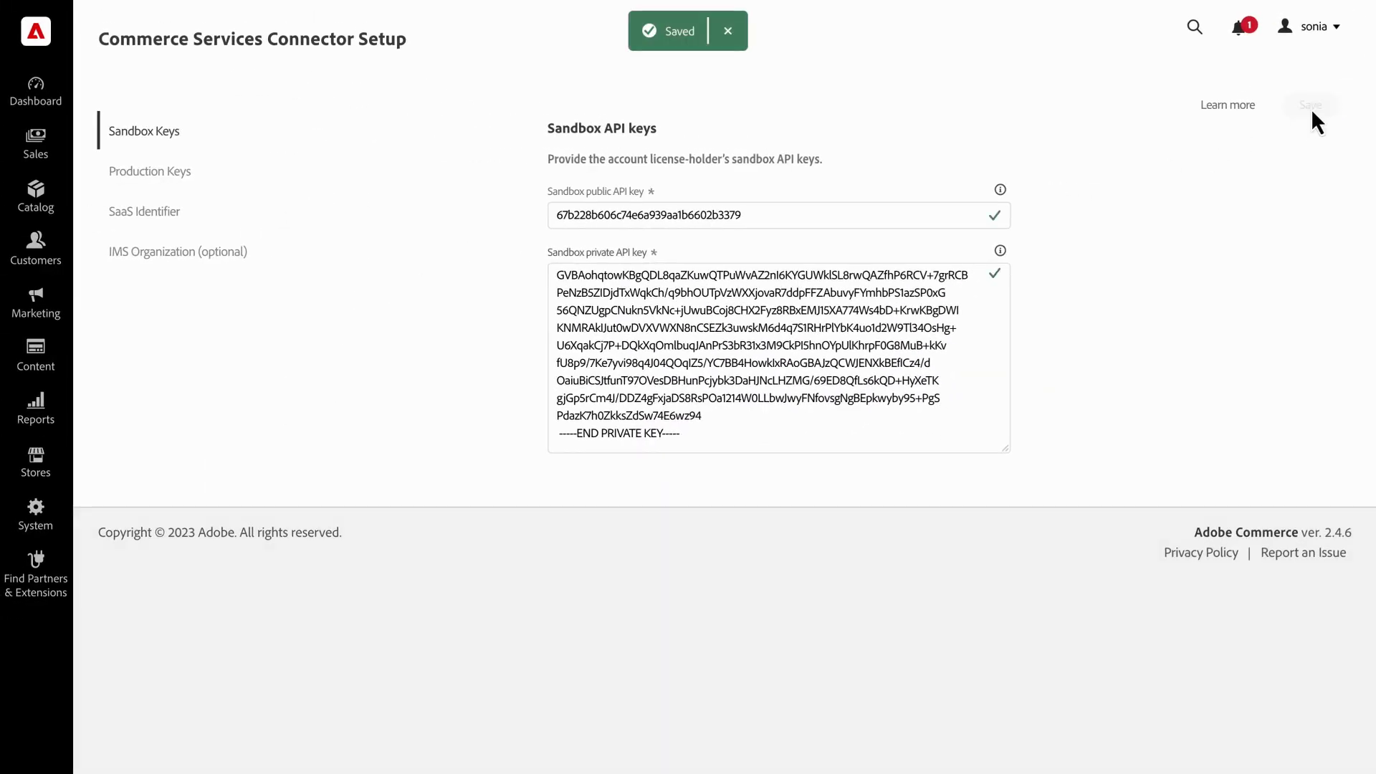
{"action": "left_click", "coordinate": [43, 161]}
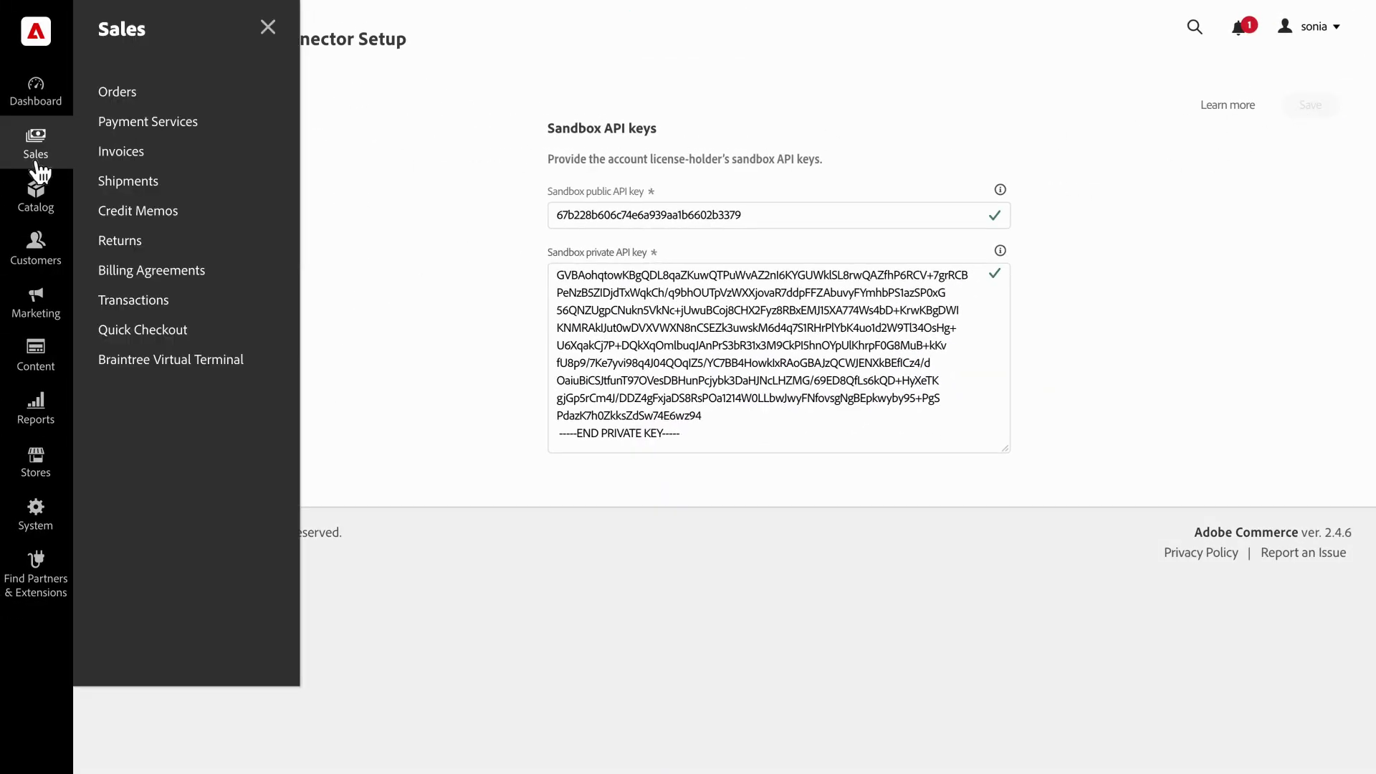
- Open Sales > Payment Services and list the data spaces for the Payments-demo project
{"action": "left_click", "coordinate": [149, 123]}
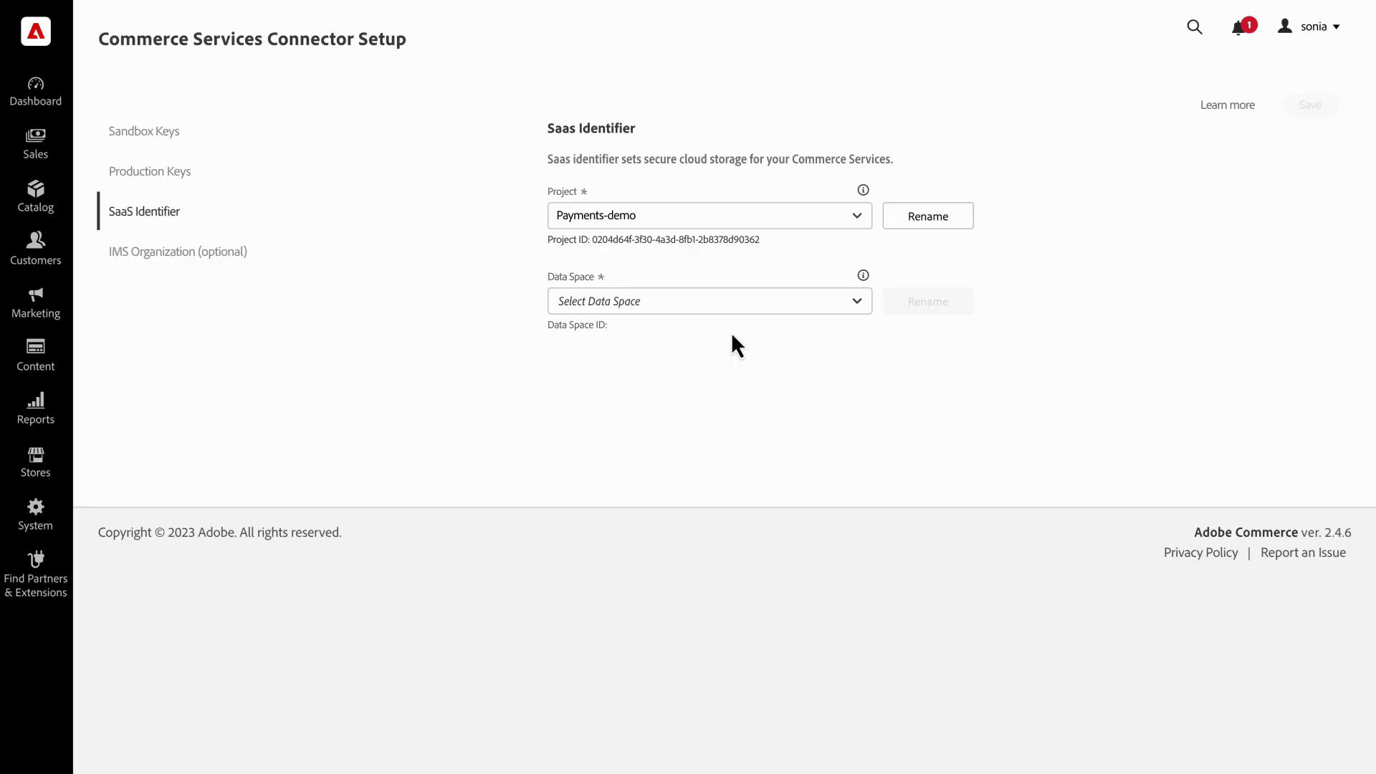
{"action": "left_click", "coordinate": [860, 301]}
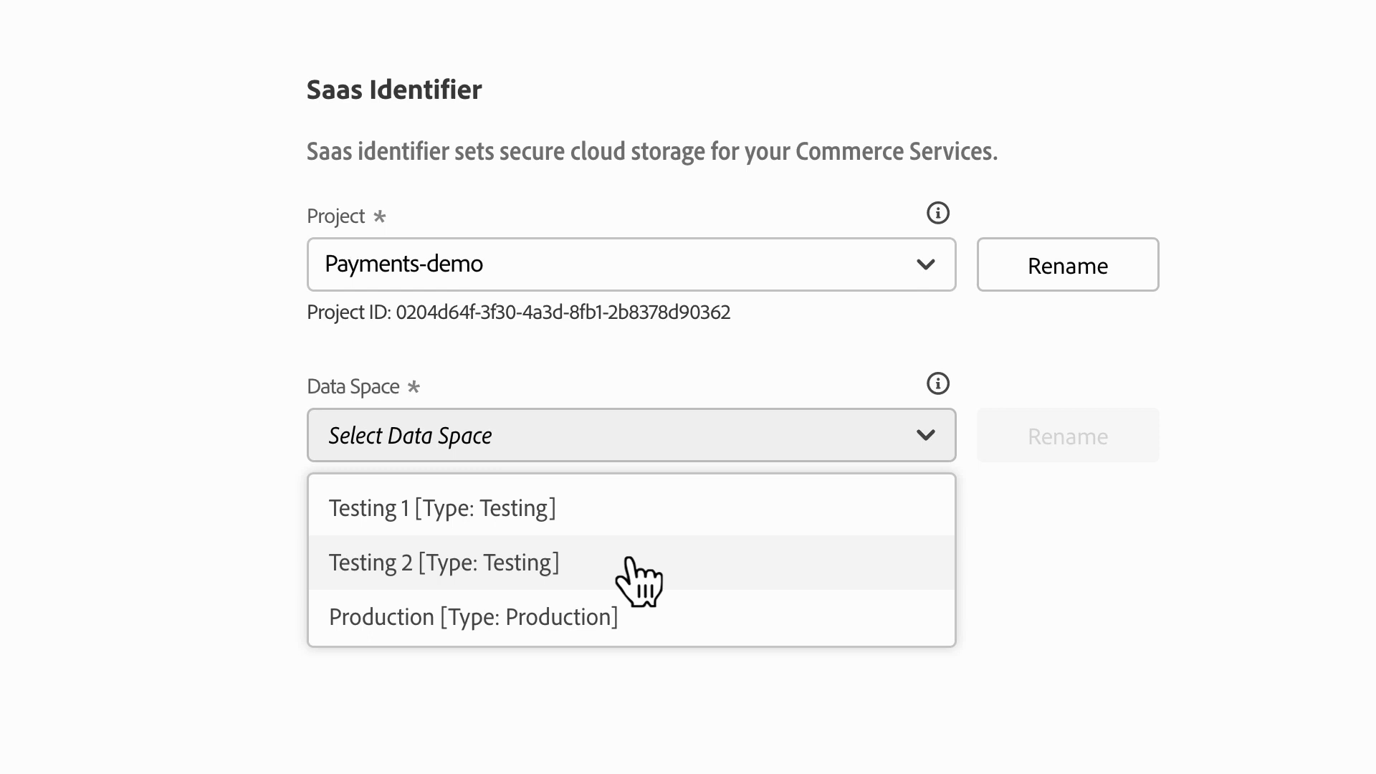
- Choose Production [Type: Production] as the SaaS data space
{"action": "left_click", "coordinate": [654, 621]}
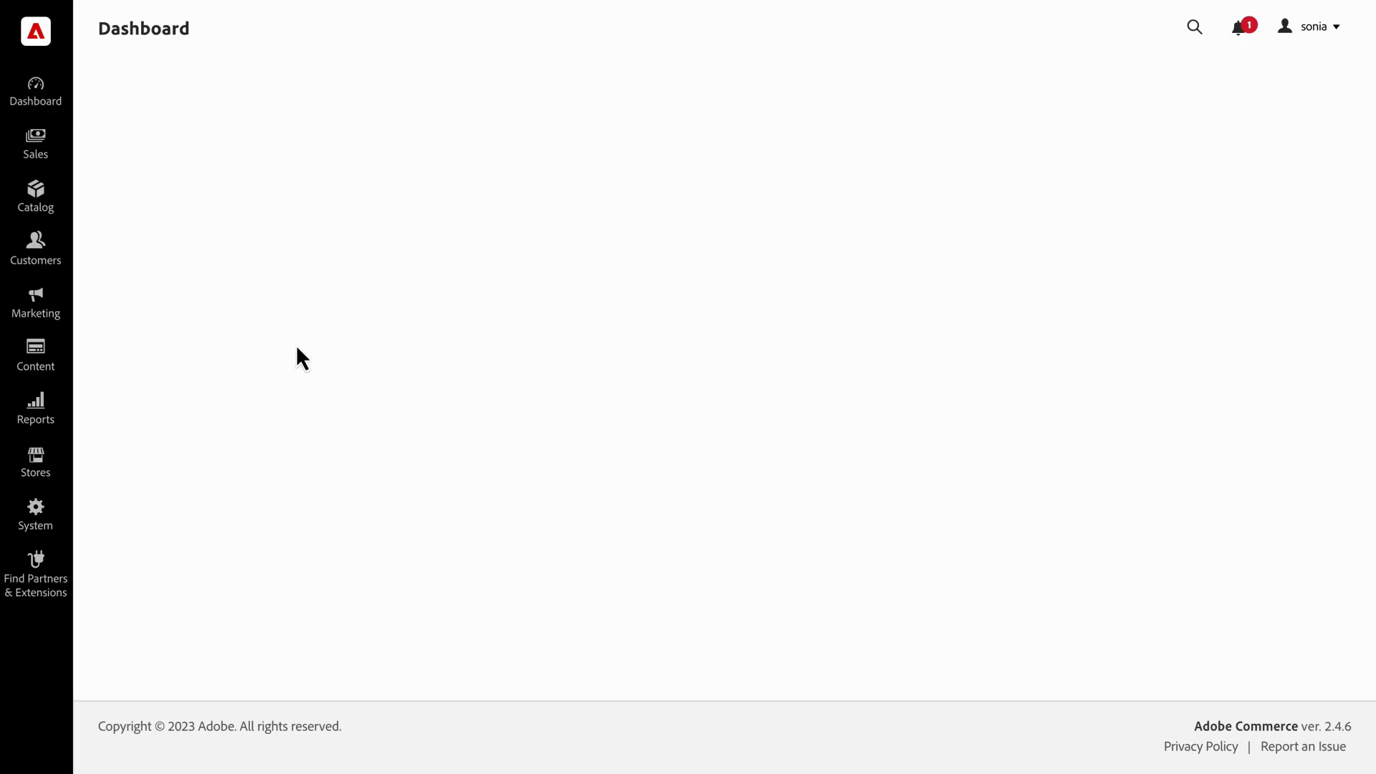
- Check Commerce Services Connector in the tester role's Role Resources under System > User Roles
{"action": "left_click", "coordinate": [36, 534]}
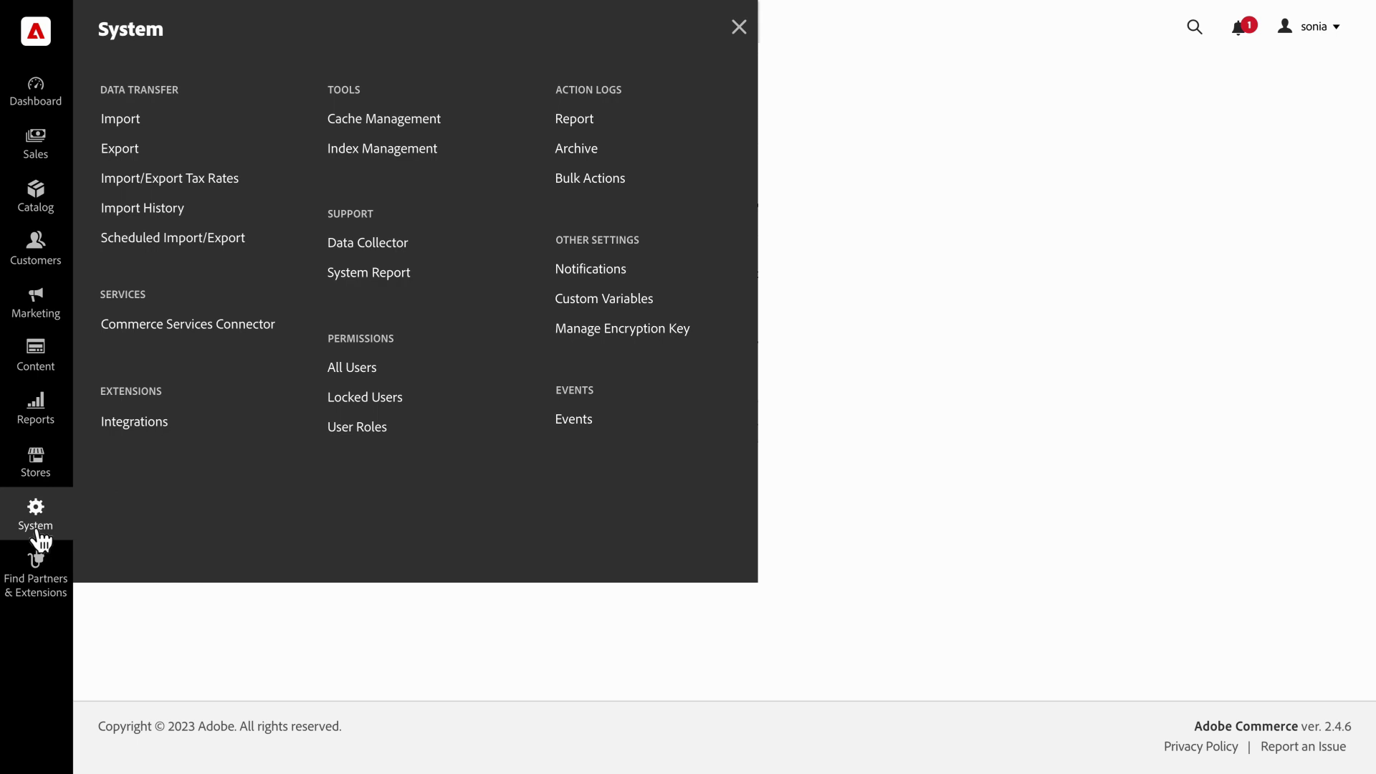
{"action": "left_click", "coordinate": [356, 430]}
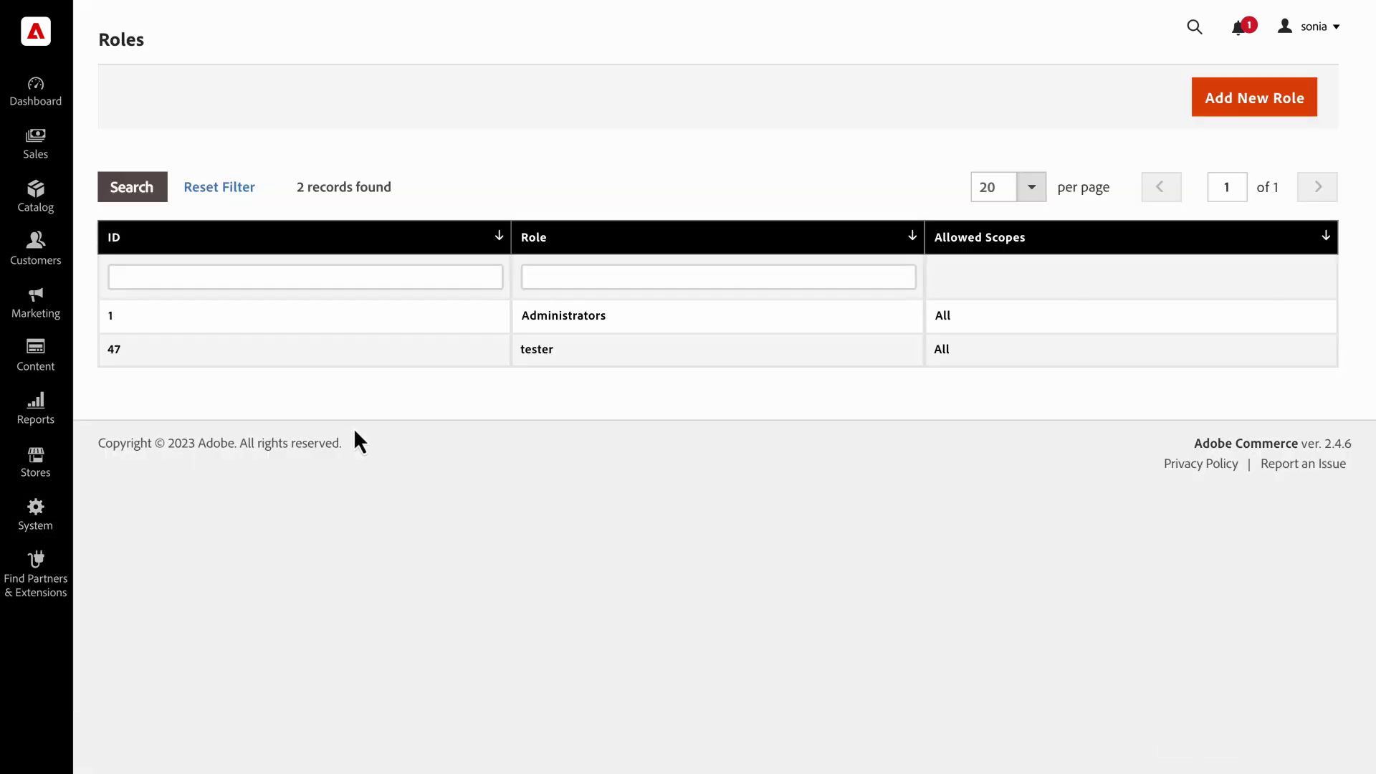
{"action": "left_click", "coordinate": [538, 358]}
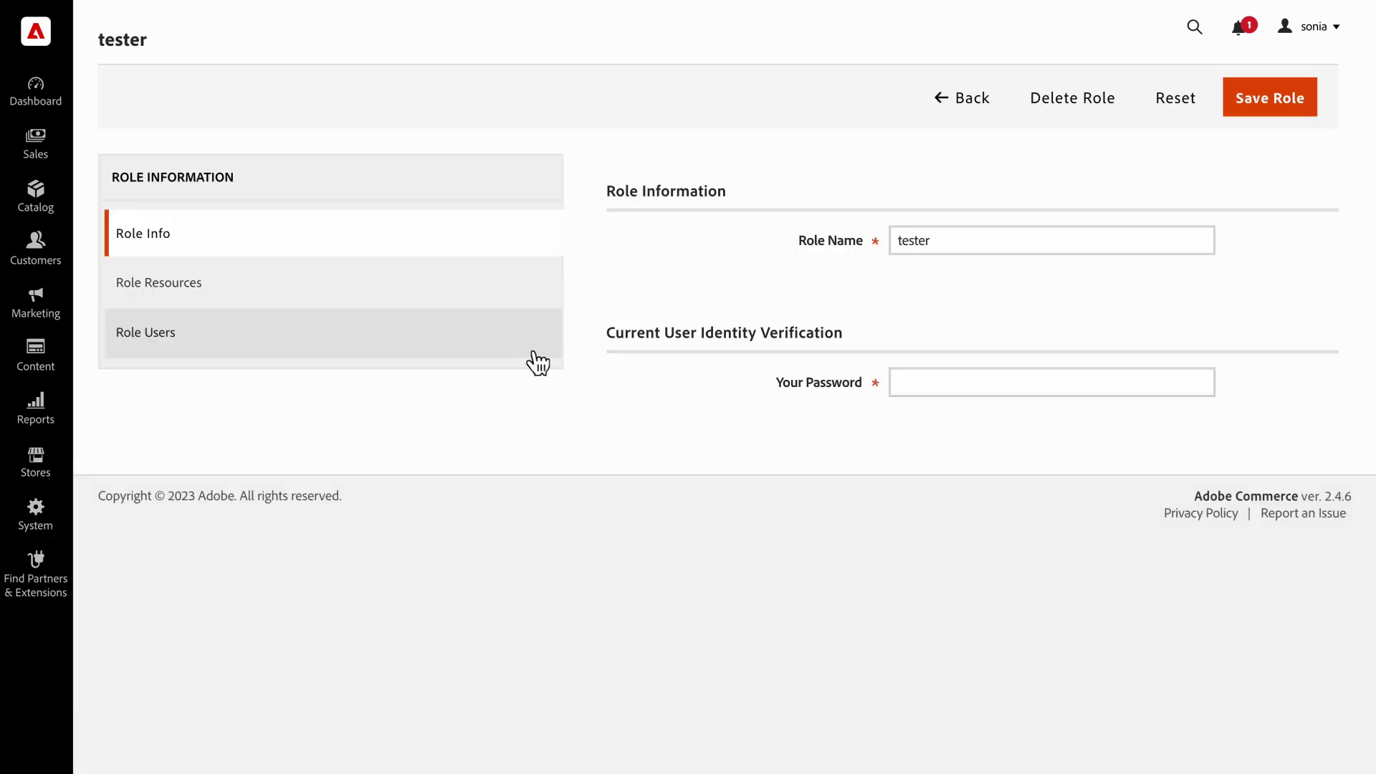
{"action": "left_click", "coordinate": [210, 283]}
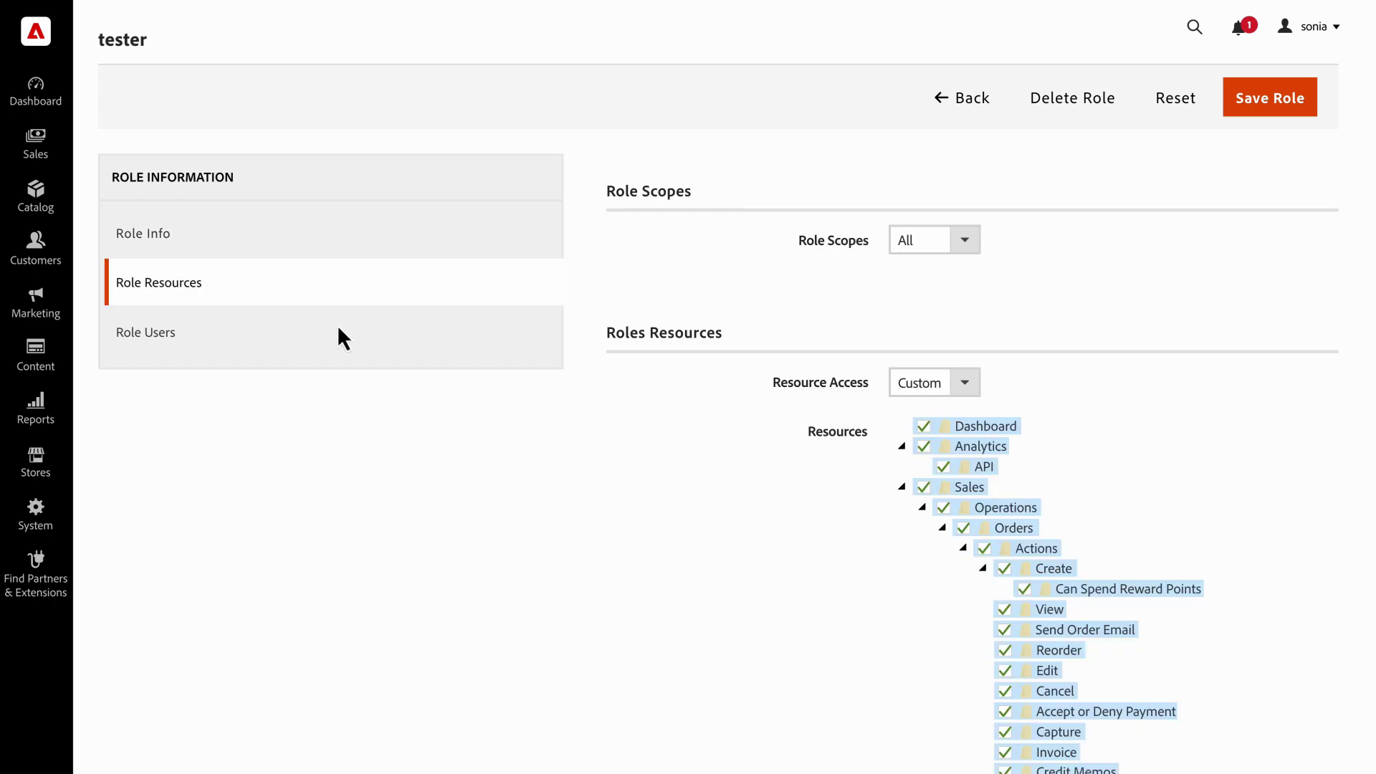
{"action": "scroll", "coordinate": [840, 494], "scroll_direction": "down", "scroll_amount": 12}
{"action": "scroll", "coordinate": [842, 501], "scroll_direction": "down", "scroll_amount": 15}
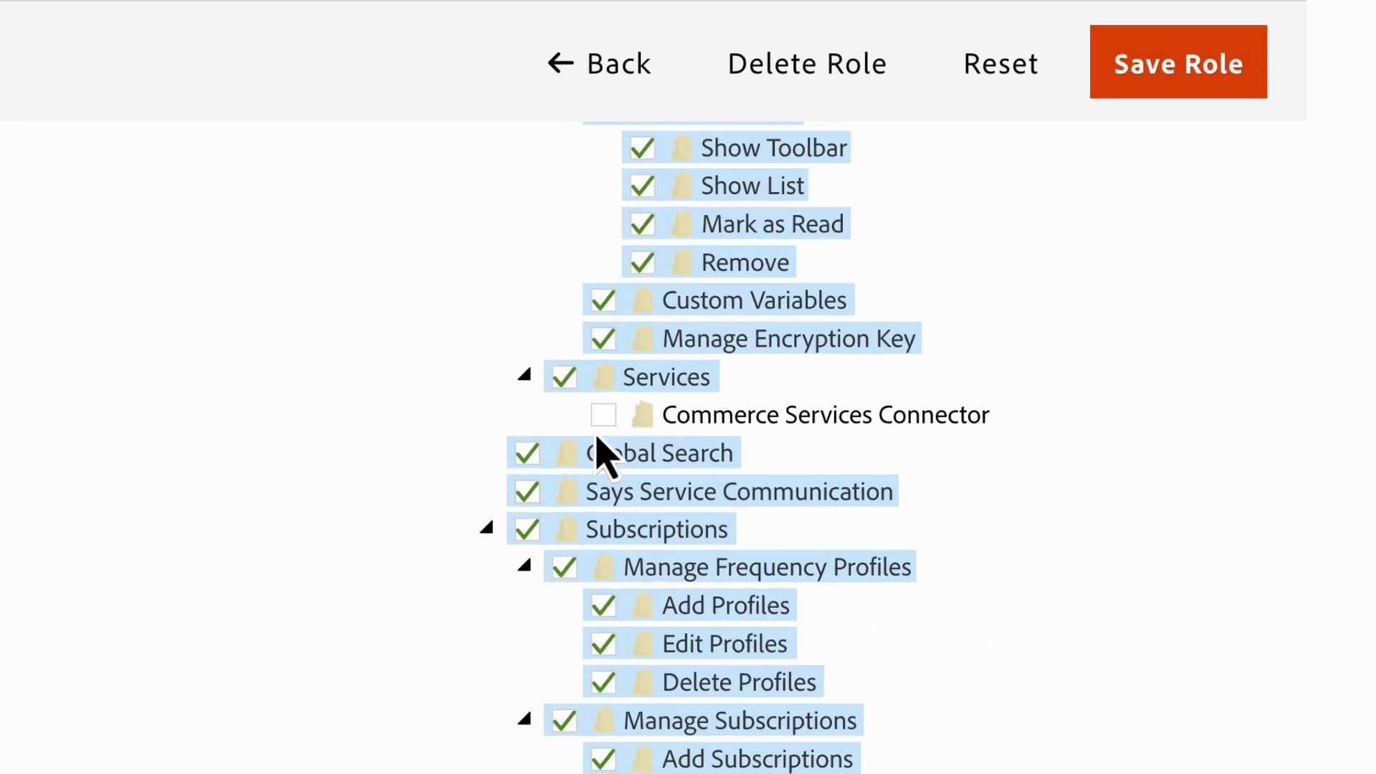
{"action": "left_click", "coordinate": [603, 416]}
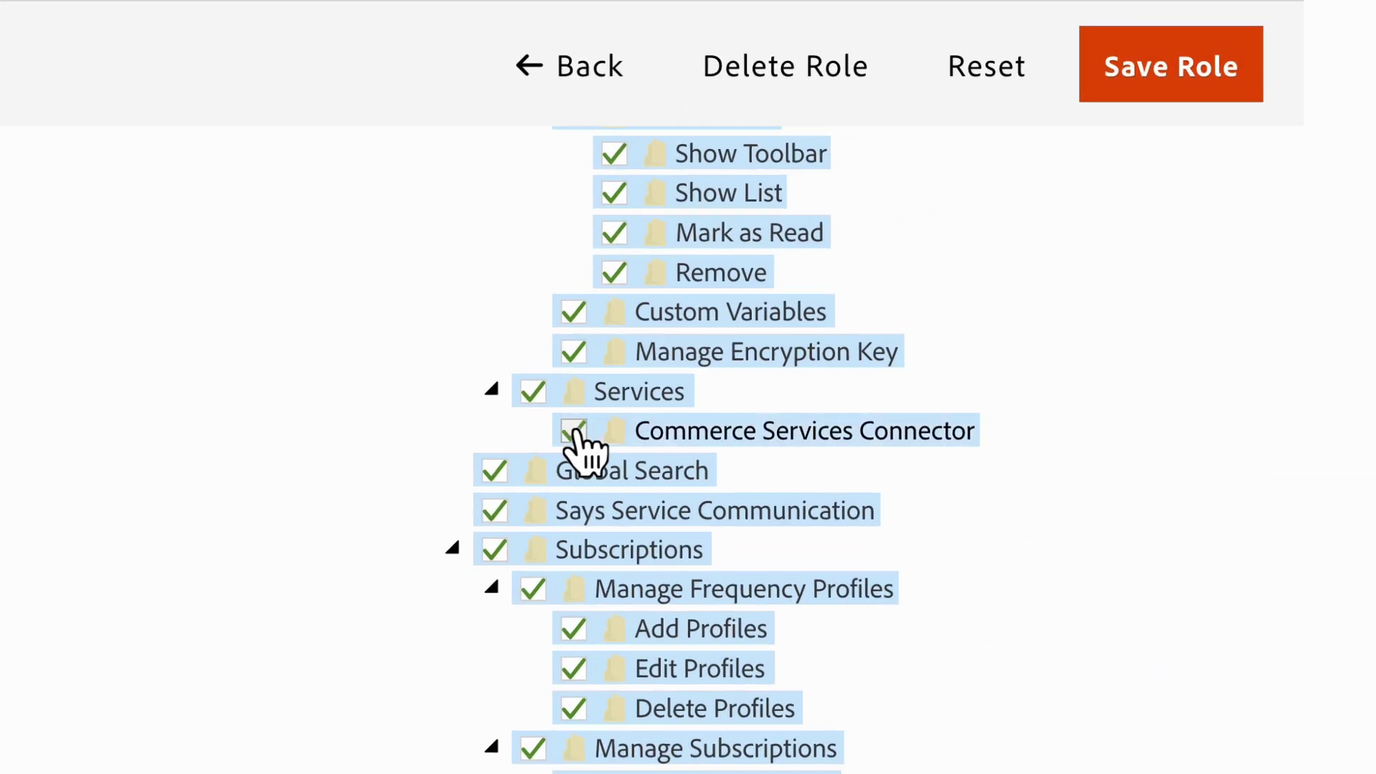